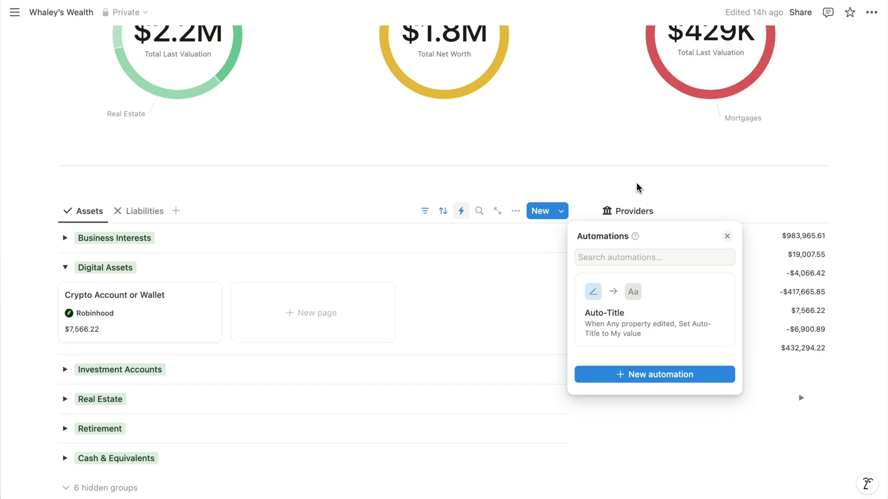
# Scroll back to the Total Assets, Net Worth and Total Liabilities donut charts at the dashboard top
pyautogui.scroll(3, 637, 183)
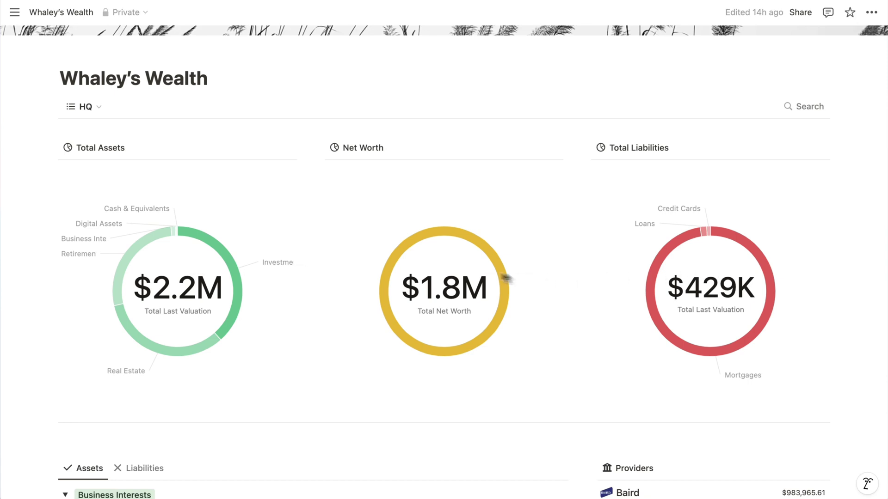
pyautogui.scroll(-6, 431, 264)
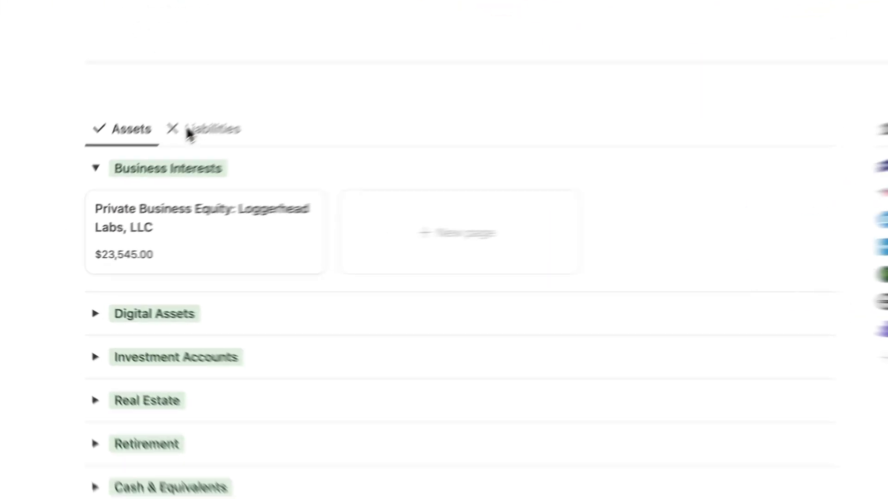
# Expand Digital Assets and Investment Accounts on the Assets board, then open Auto Index Investing in side peek
pyautogui.click(190, 132)
pyautogui.click(124, 132)
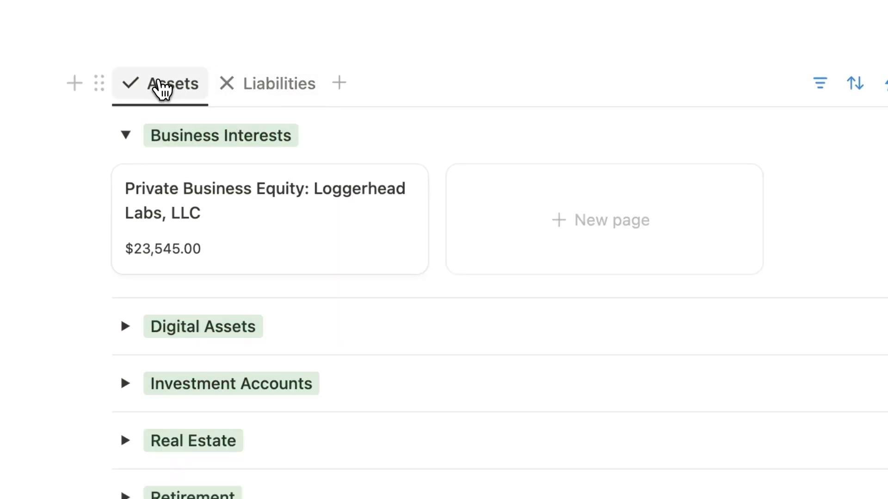
pyautogui.click(125, 325)
pyautogui.scroll(-4, 127, 370)
pyautogui.click(125, 344)
pyautogui.scroll(-5, 128, 351)
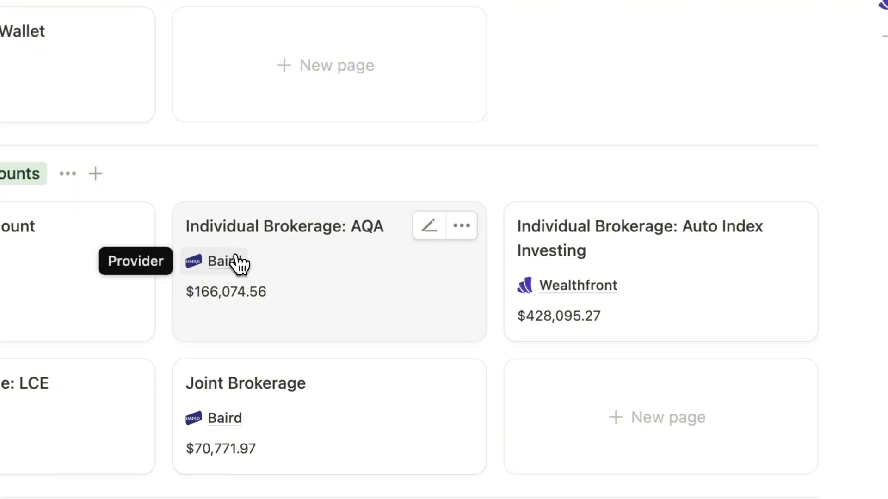
pyautogui.click(648, 264)
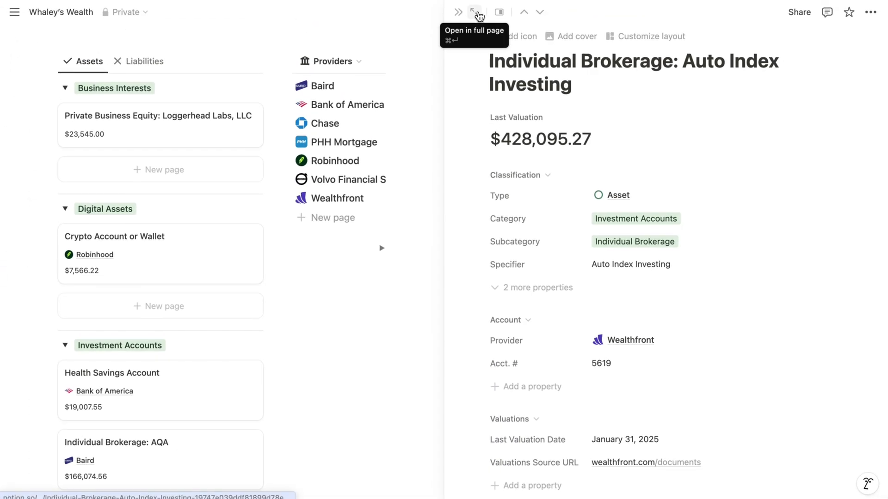
# Open Individual Brokerage: Auto Index Investing as a full page and collapse then re-expand its Account section
pyautogui.click(475, 12)
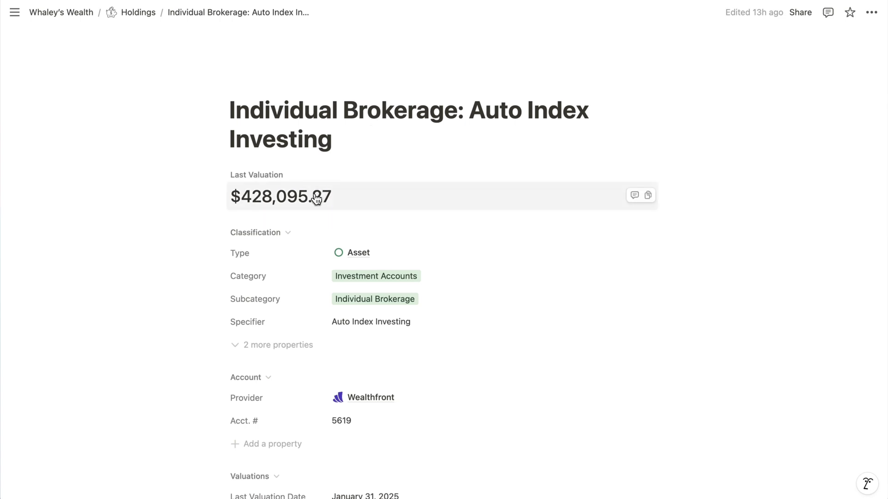
pyautogui.scroll(-5, 303, 253)
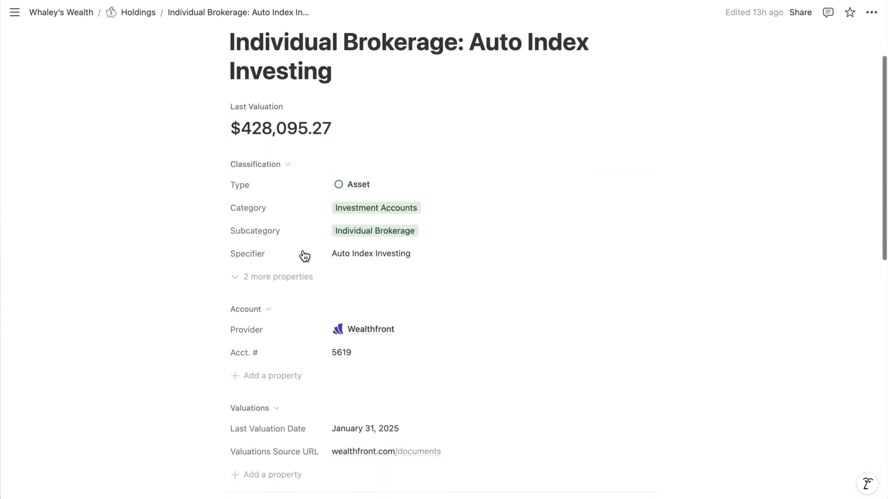
pyautogui.click(268, 261)
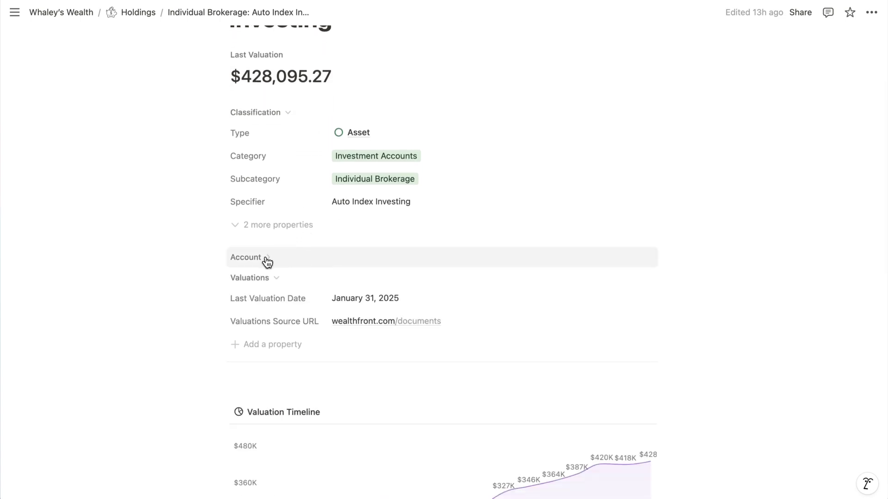
pyautogui.click(268, 261)
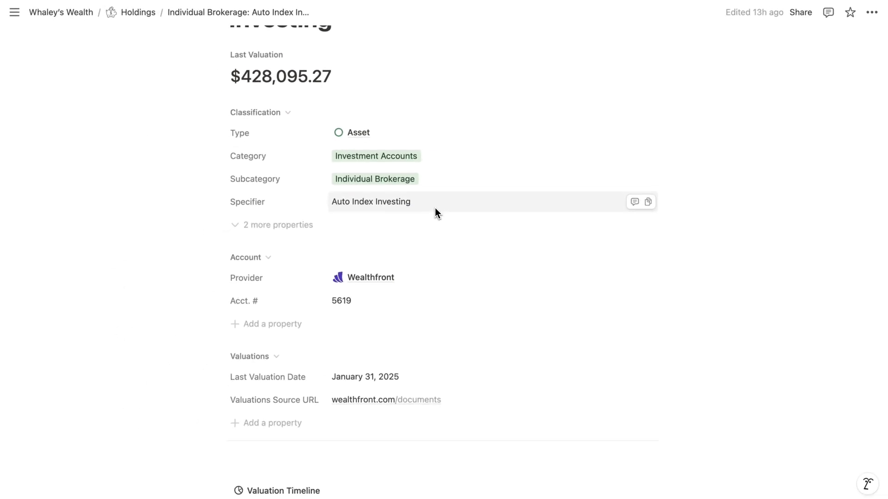
pyautogui.scroll(3, 435, 207)
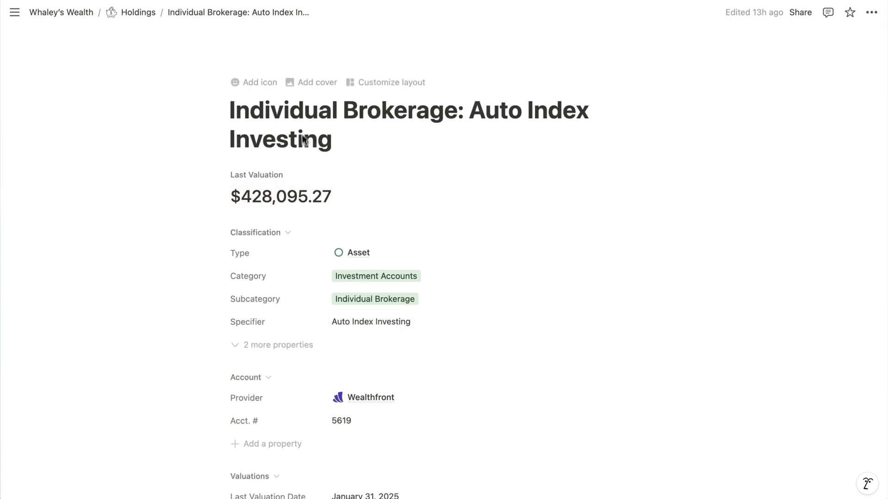
pyautogui.scroll(-3, 451, 305)
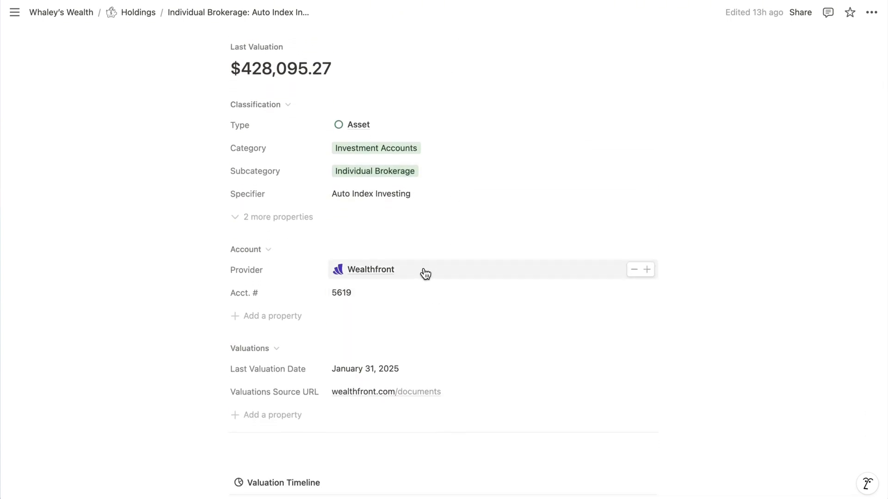
pyautogui.click(643, 273)
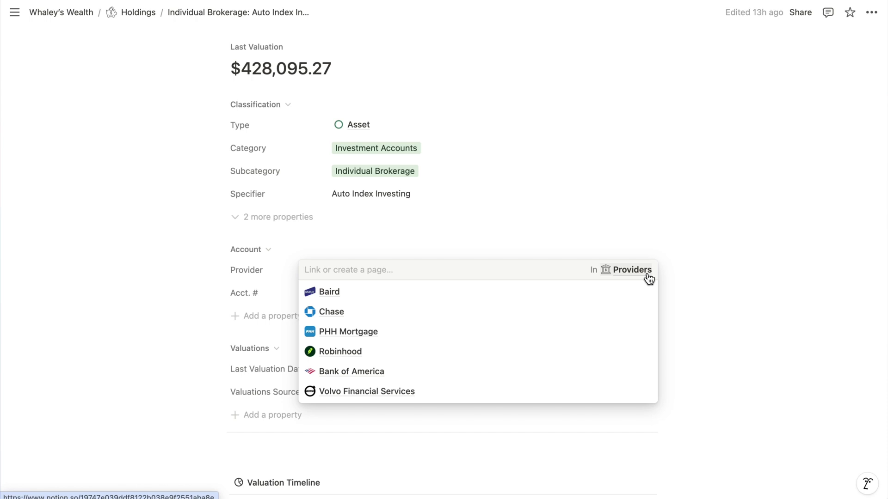
pyautogui.click(678, 274)
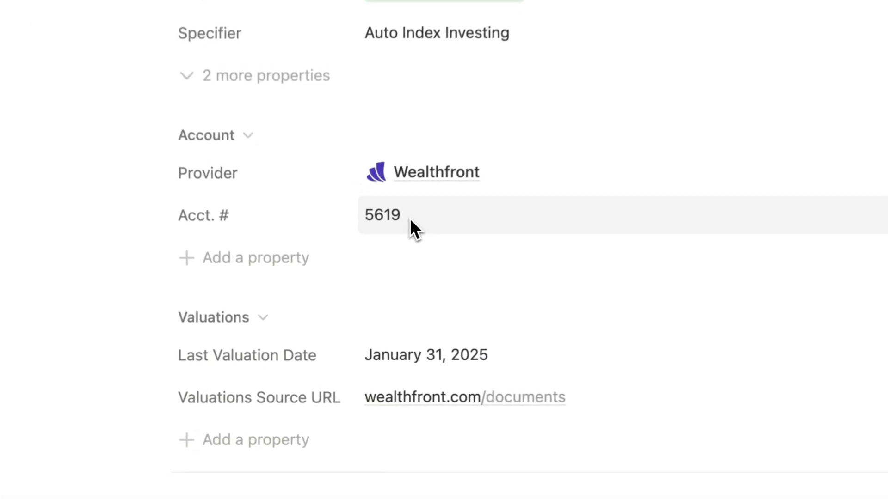
pyautogui.scroll(-3, 415, 221)
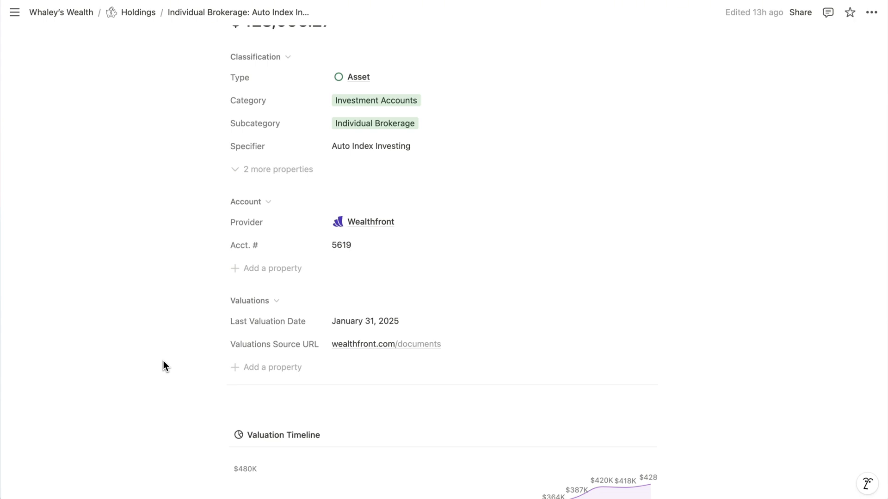
# Expand the 2025 and 2024 year groups in the Valuations table
pyautogui.scroll(-7, 163, 361)
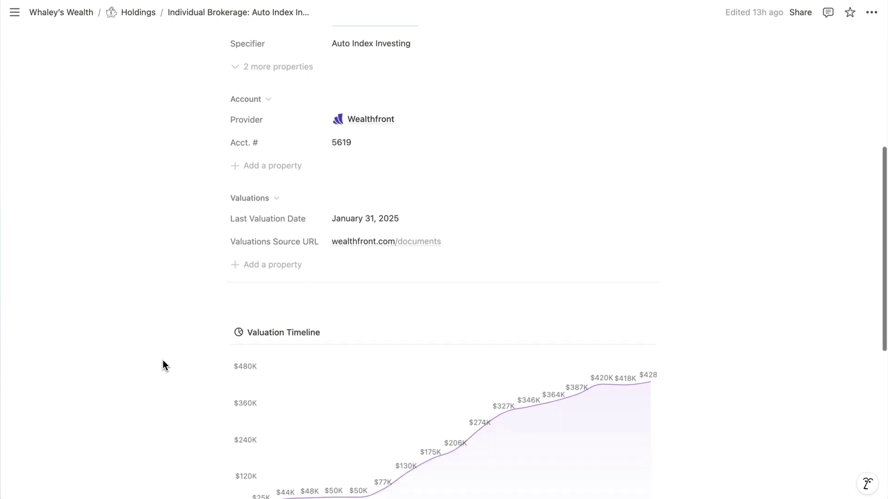
pyautogui.moveTo(280, 310)
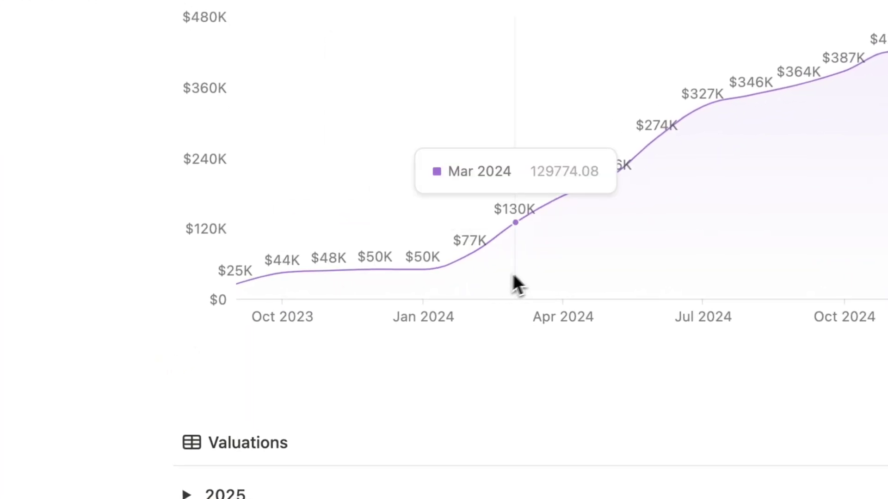
pyautogui.scroll(-5, 657, 226)
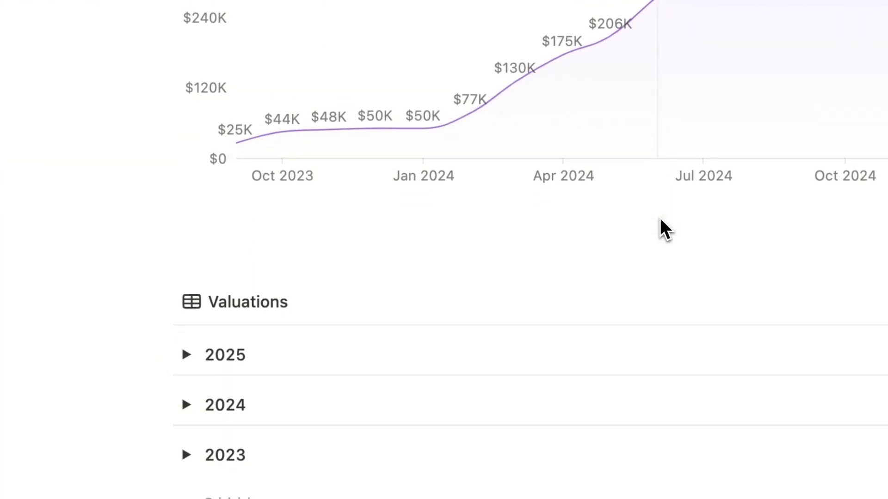
pyautogui.click(186, 246)
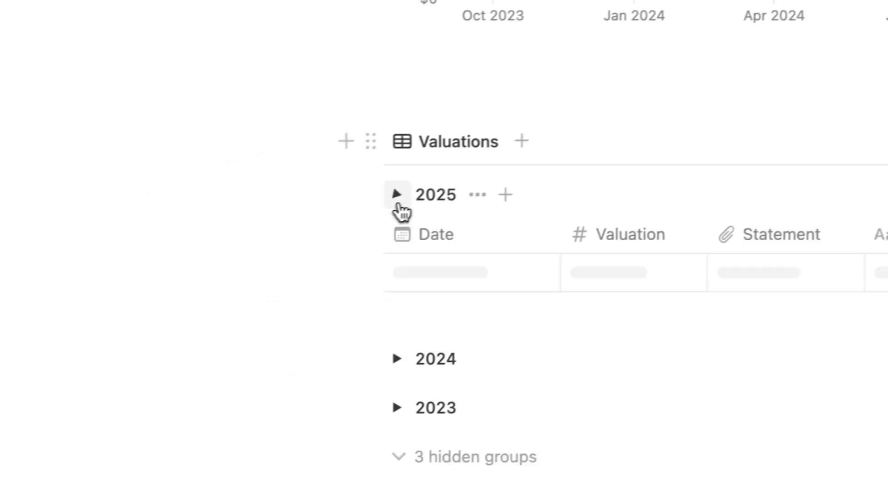
pyautogui.scroll(-2, 423, 206)
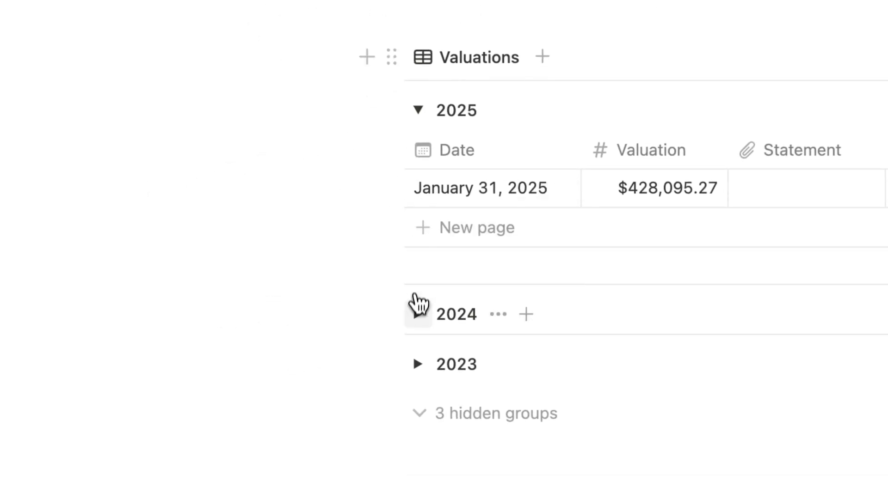
pyautogui.click(417, 315)
pyautogui.scroll(-5, 418, 321)
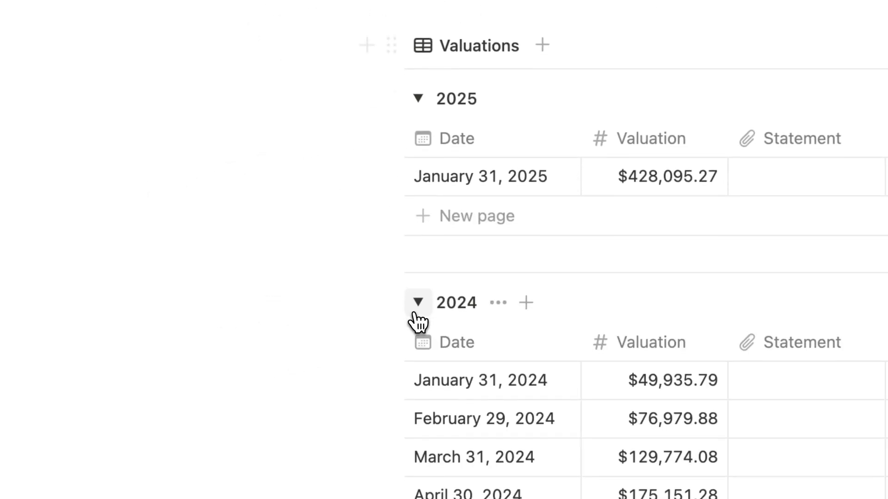
# Collapse the 2024 and 2025 groups again and return to the top of the holding page
pyautogui.scroll(-3, 239, 334)
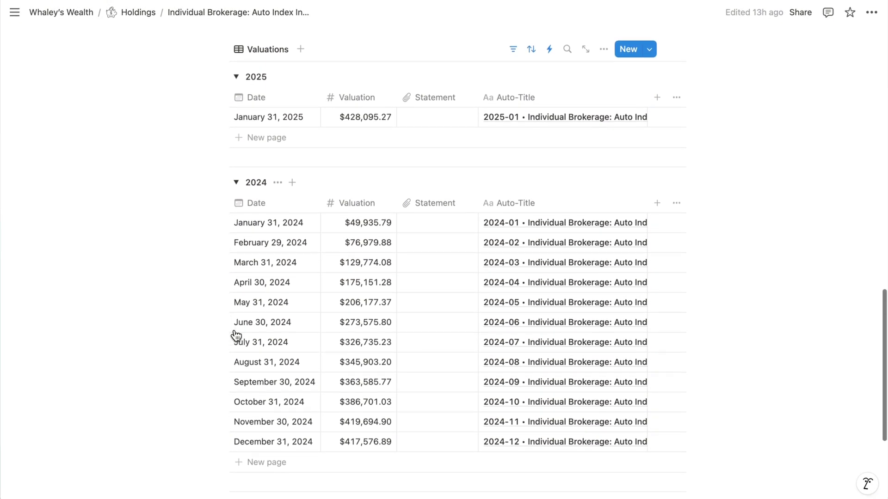
pyautogui.scroll(-1, 236, 334)
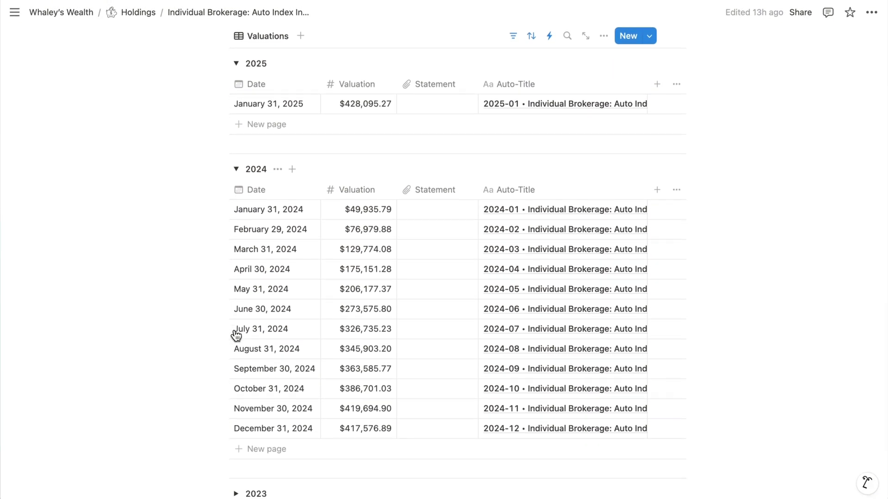
pyautogui.scroll(5, 237, 335)
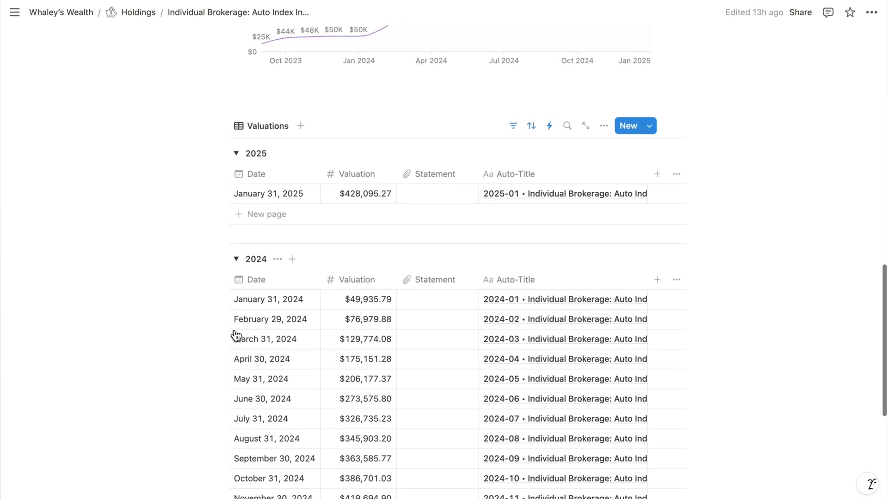
pyautogui.scroll(1, 236, 334)
pyautogui.click(236, 274)
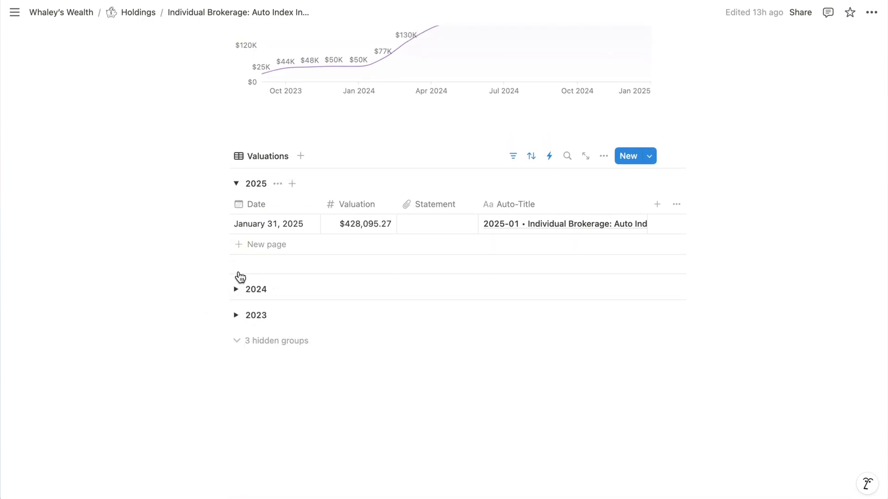
pyautogui.click(237, 187)
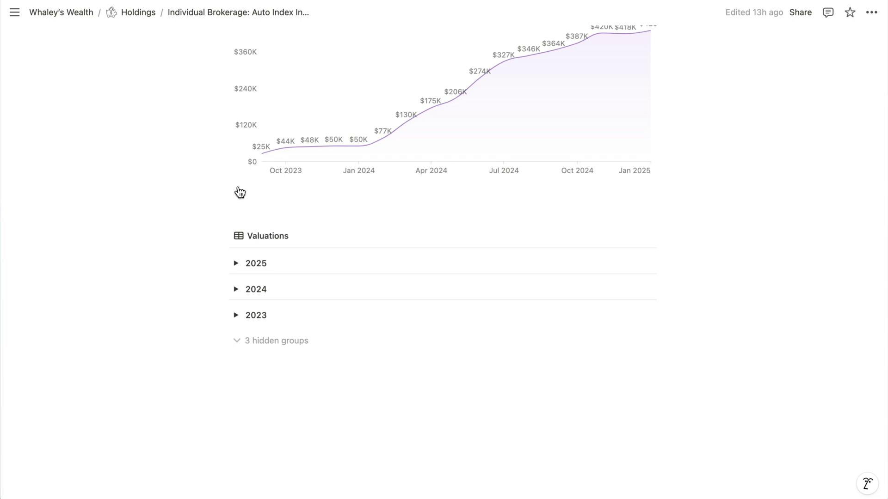
pyautogui.scroll(5, 239, 194)
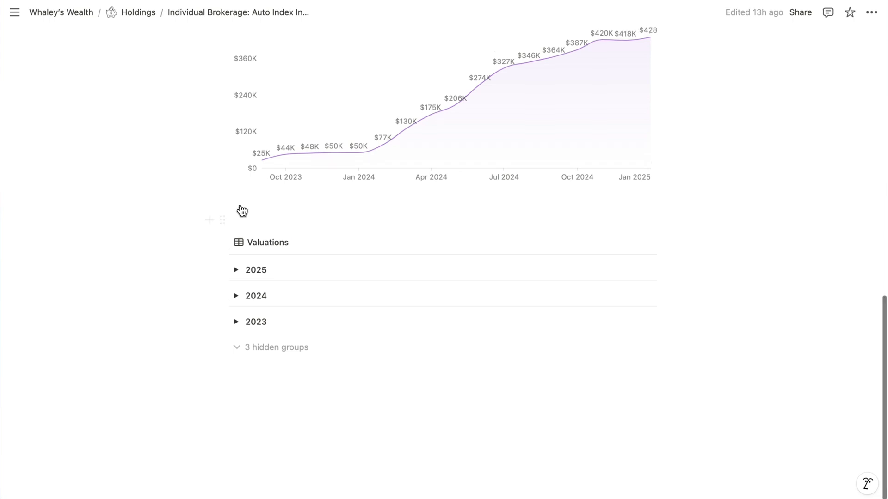
pyautogui.scroll(6, 242, 213)
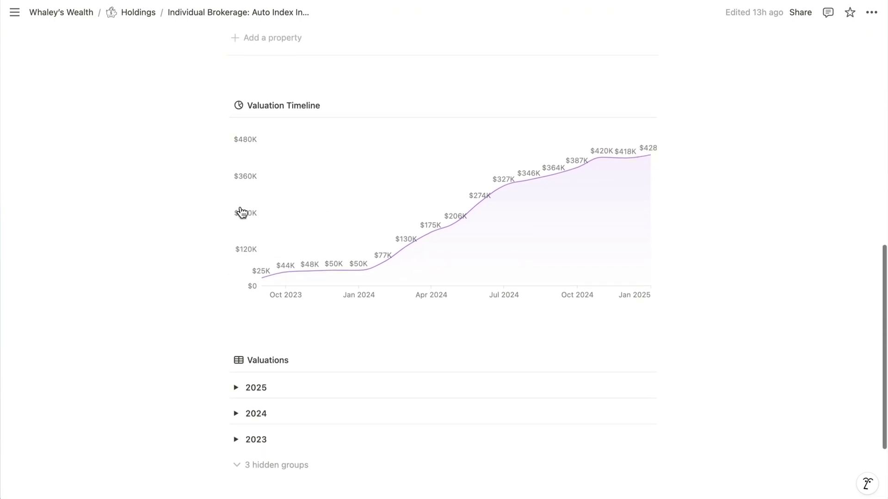
pyautogui.scroll(6, 241, 220)
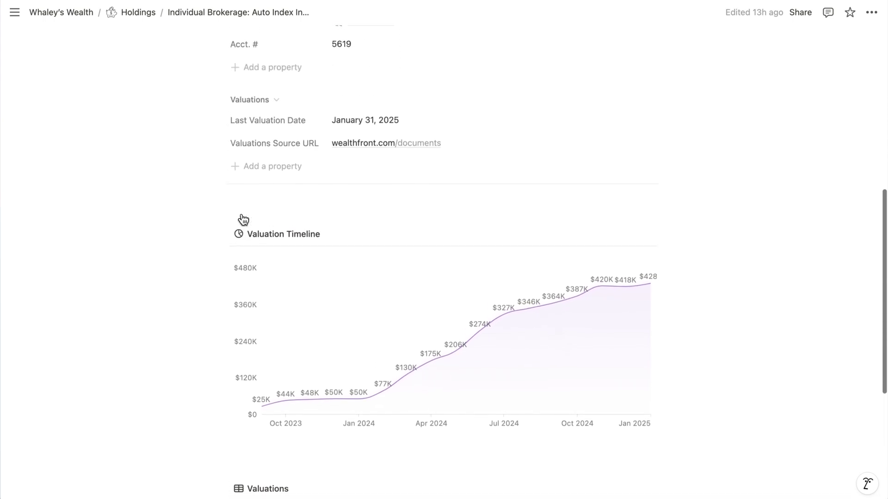
pyautogui.scroll(5, 244, 219)
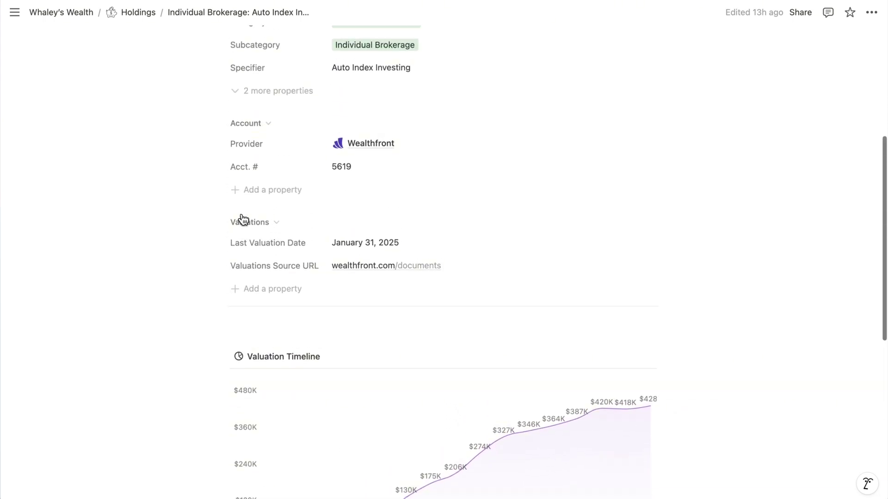
pyautogui.scroll(4, 244, 219)
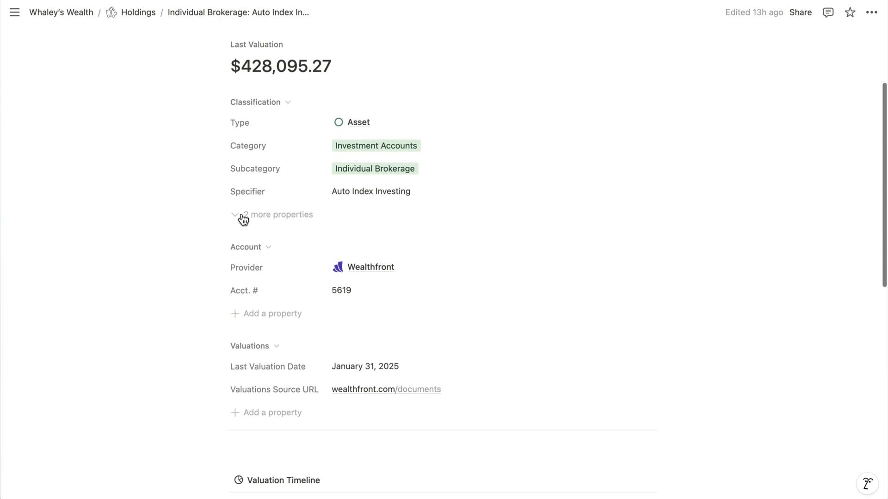
pyautogui.scroll(3, 244, 220)
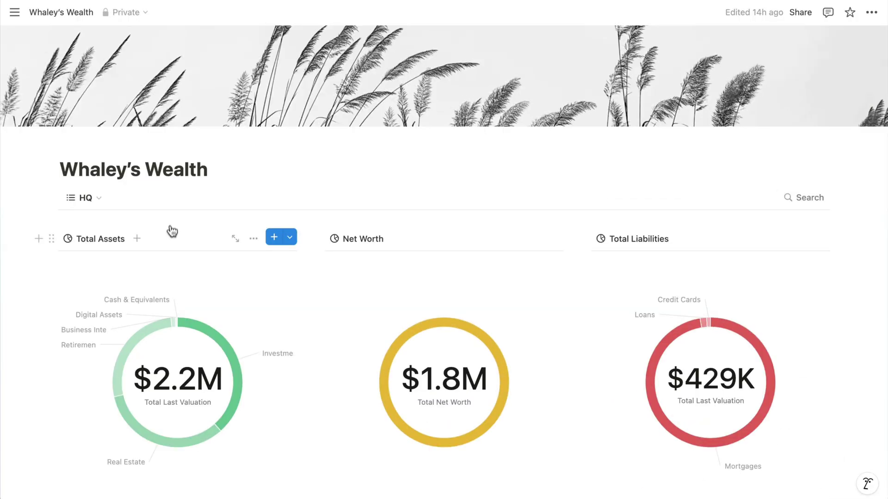
# Open the Baird provider from the dashboard's Providers list in side peek
pyautogui.scroll(-8, 172, 231)
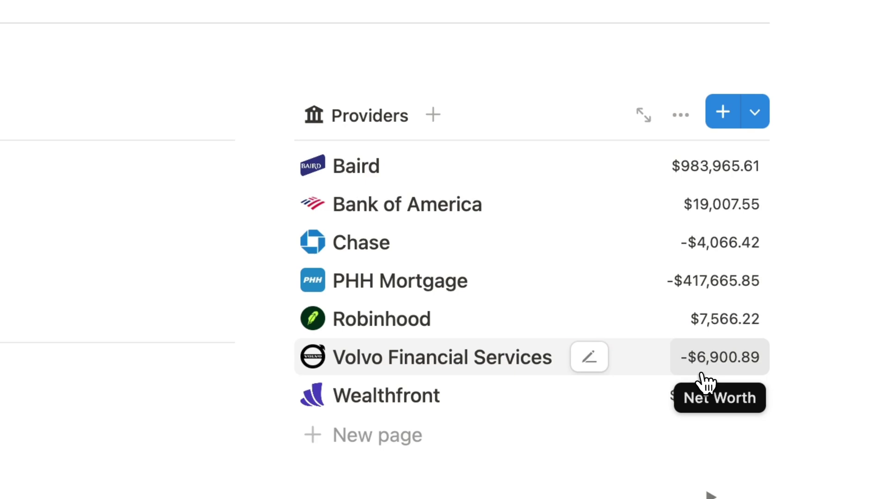
pyautogui.click(398, 168)
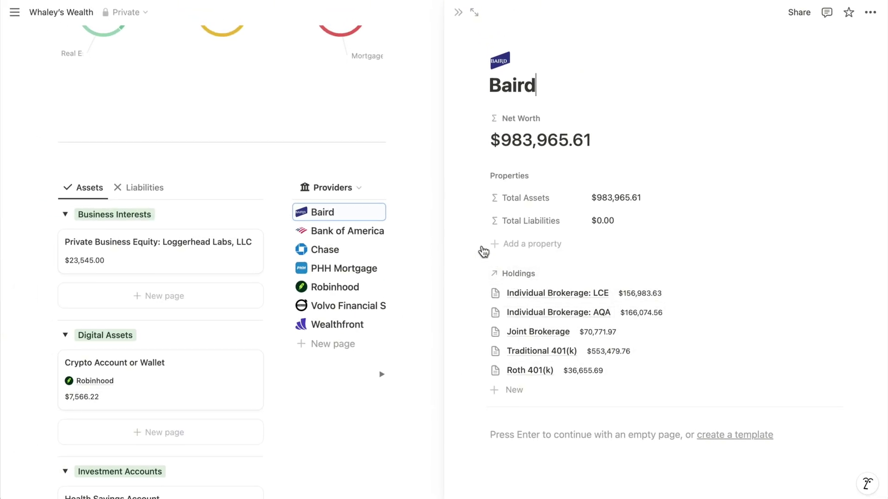
# Close the Baird side peek and scroll down through the Assets board and Providers list
pyautogui.click(461, 20)
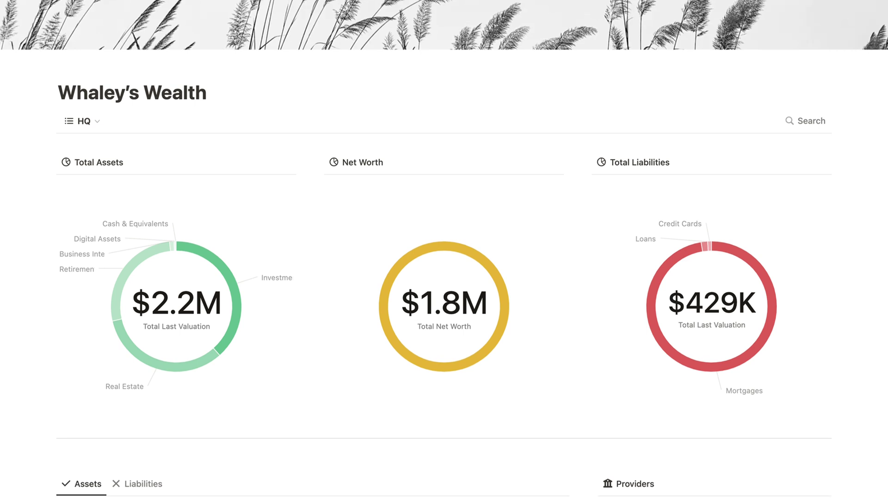
pyautogui.scroll(-2, 444, 250)
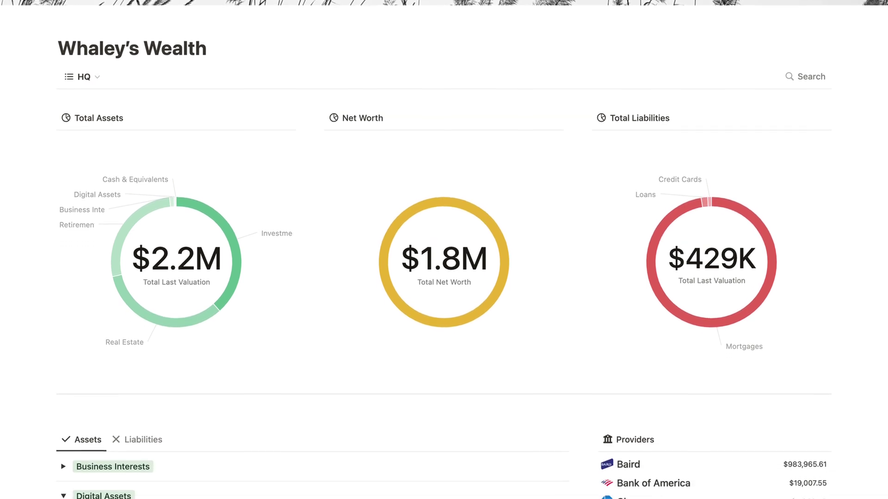
pyautogui.scroll(-2, 444, 250)
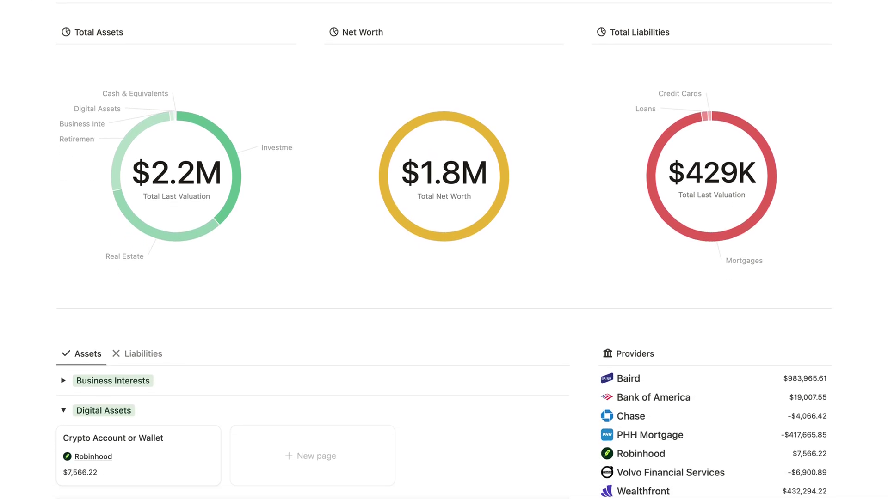
pyautogui.scroll(-2, 444, 249)
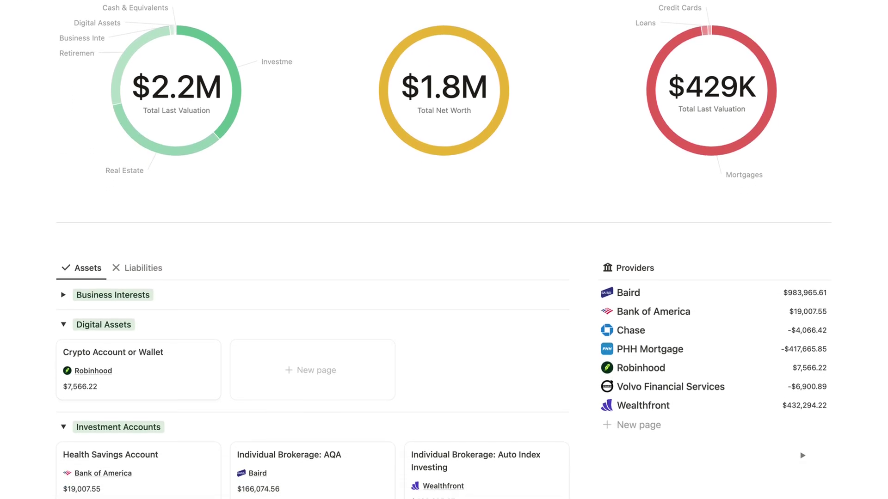
pyautogui.scroll(-2, 444, 249)
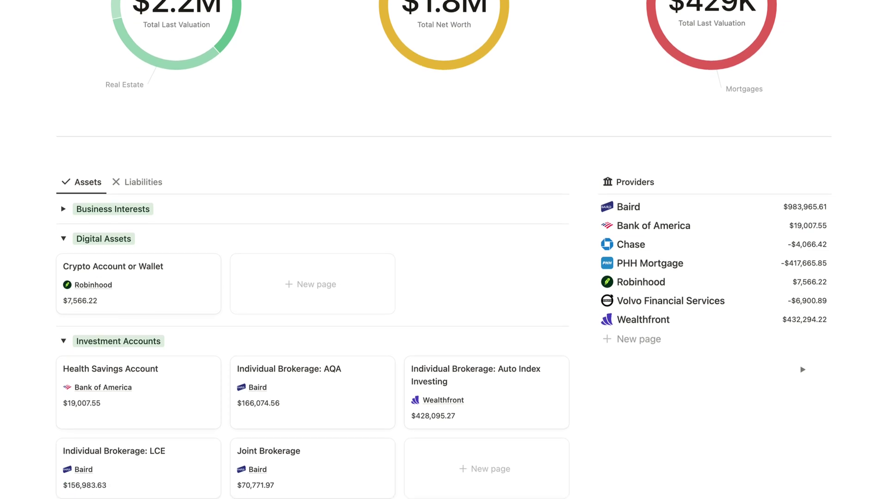
pyautogui.scroll(-2, 444, 250)
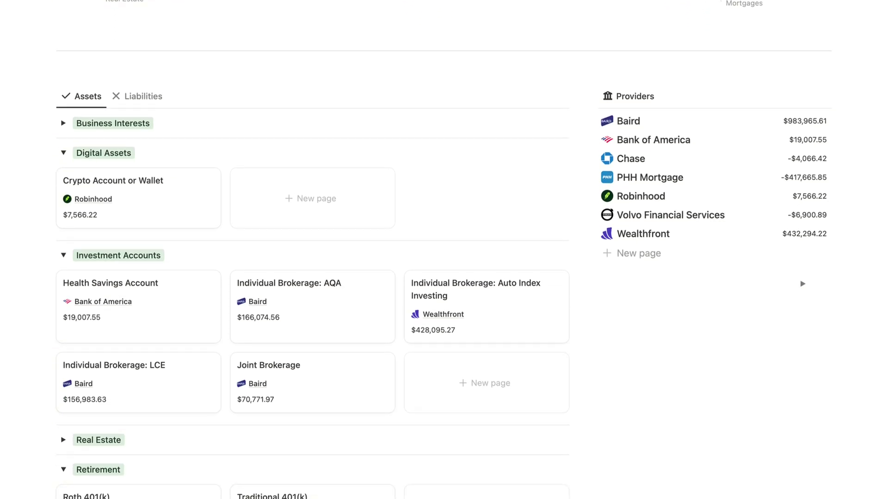
pyautogui.scroll(-2, 444, 249)
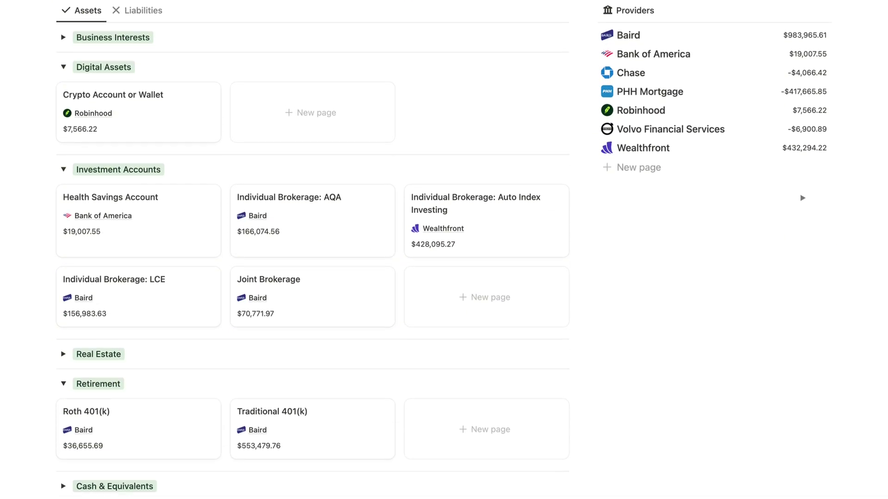
pyautogui.scroll(-1, 444, 250)
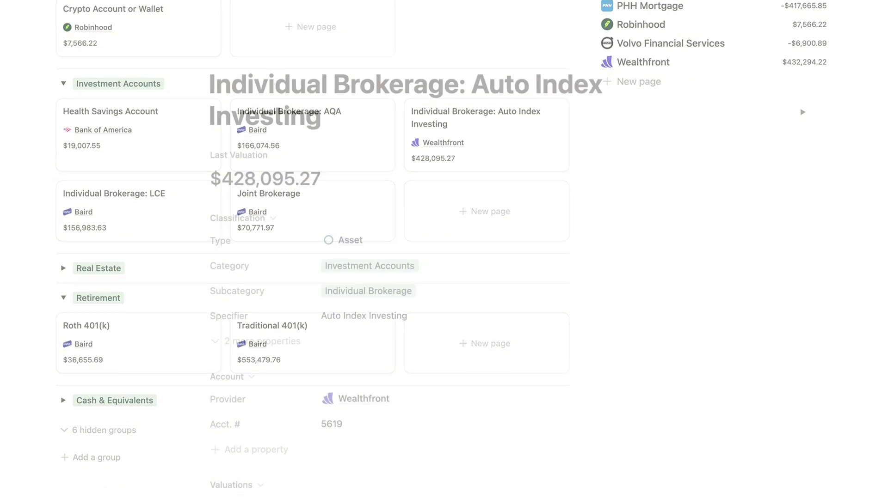
pyautogui.scroll(-2, 444, 250)
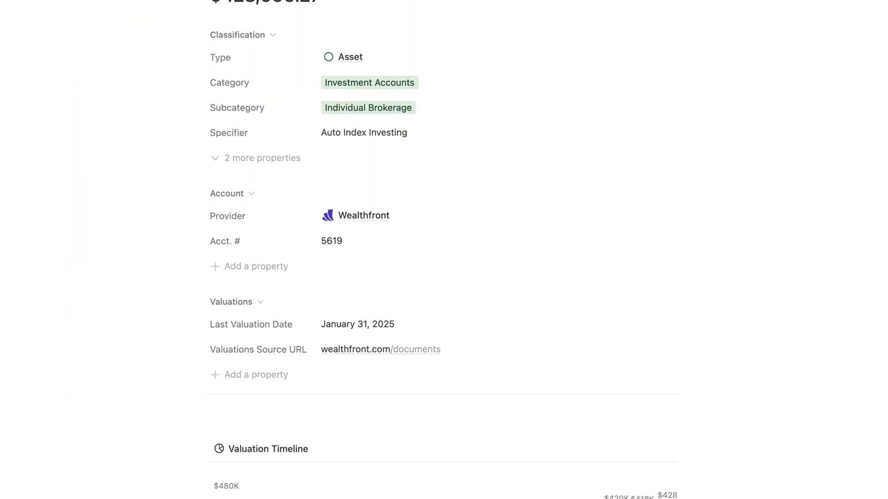
pyautogui.scroll(-2, 444, 250)
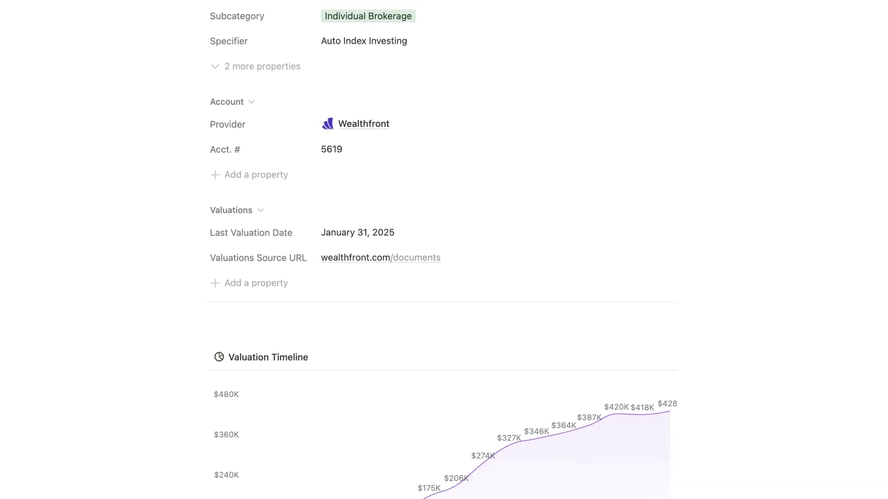
pyautogui.scroll(-1, 444, 250)
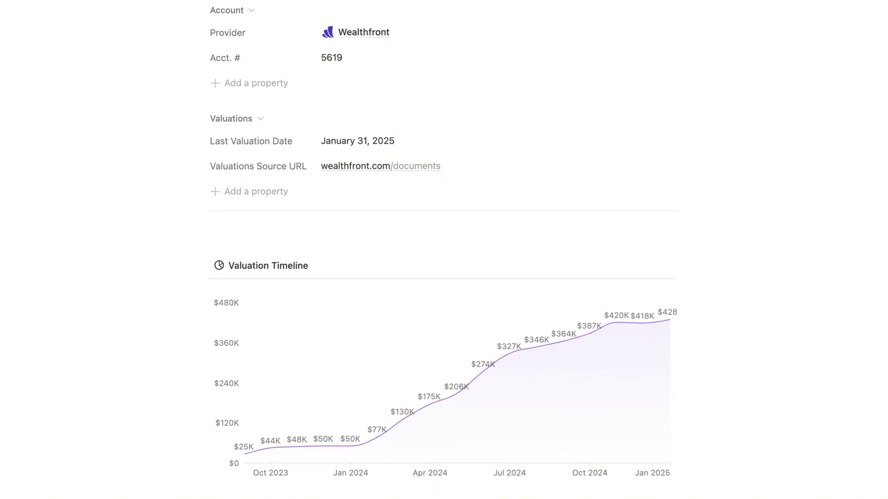